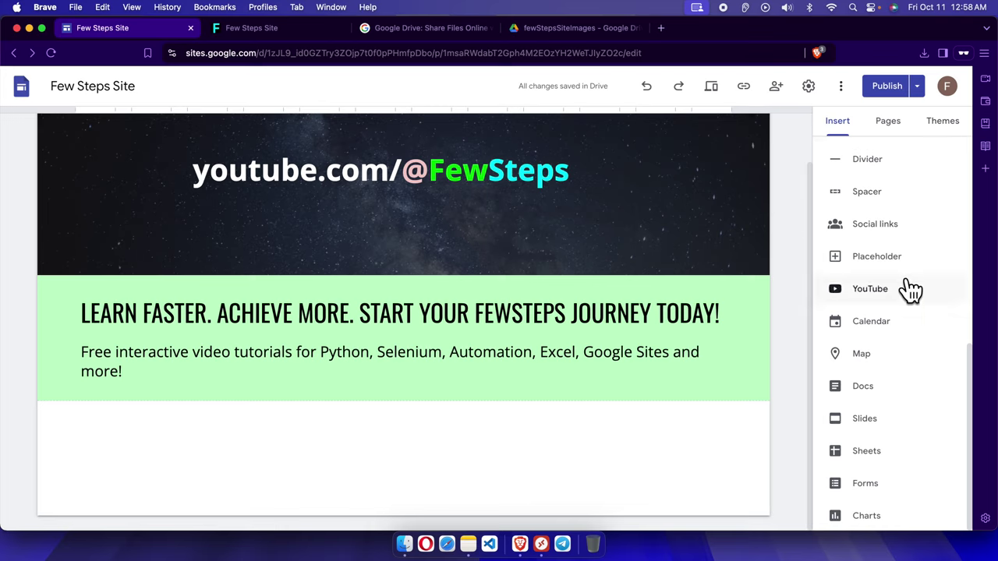
pyautogui.scroll(5, 912, 277)
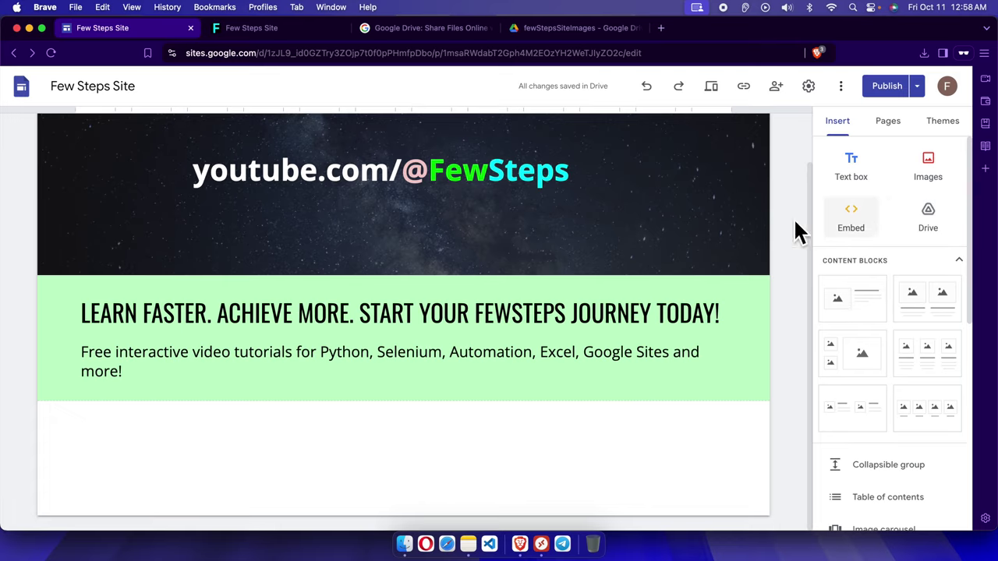
pyautogui.doubleClick(104, 457)
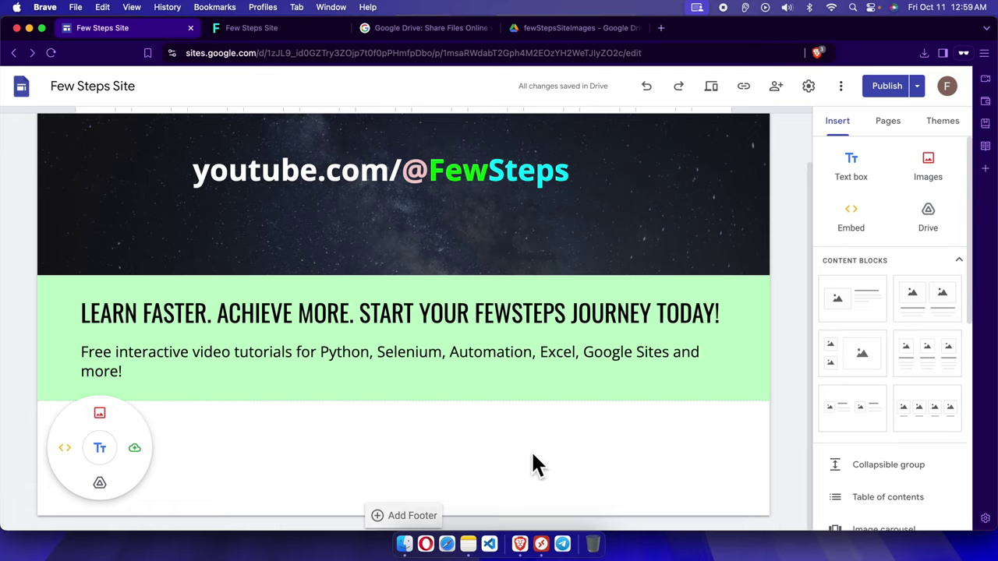
# Open Select images from the radial menu, listing recent Drive images such as video tutorials.png and subscribe now.png
pyautogui.click(935, 175)
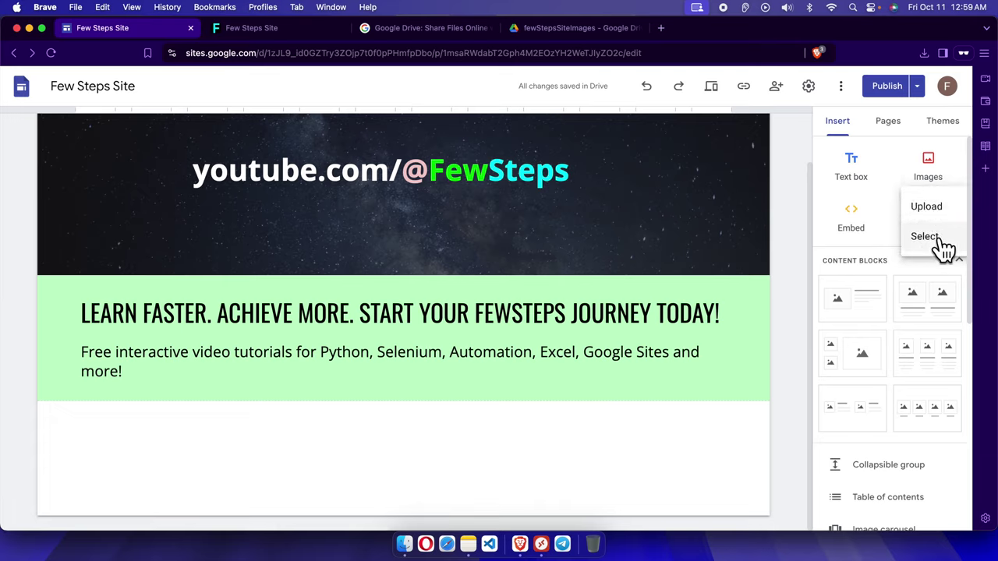
pyautogui.doubleClick(102, 450)
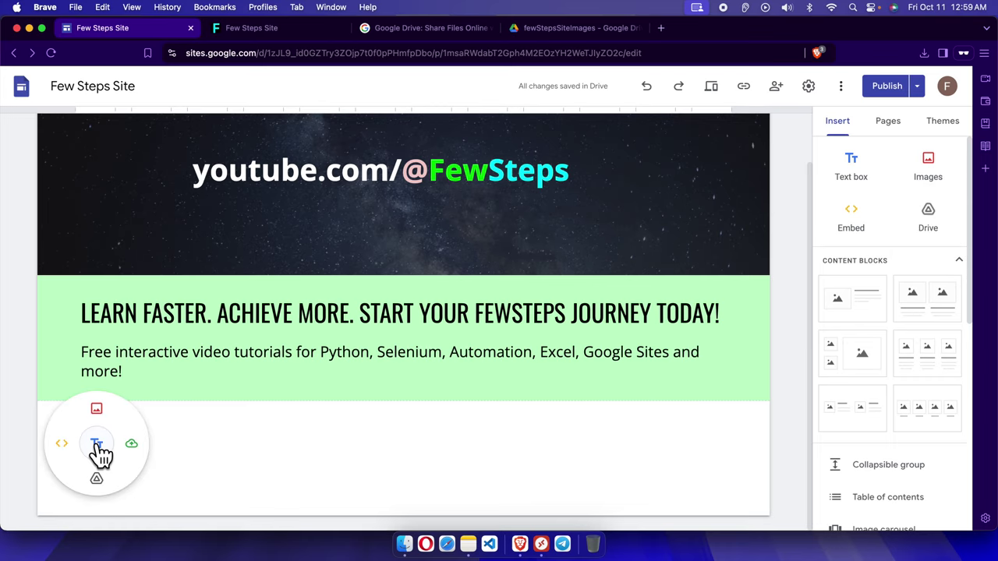
pyautogui.click(97, 411)
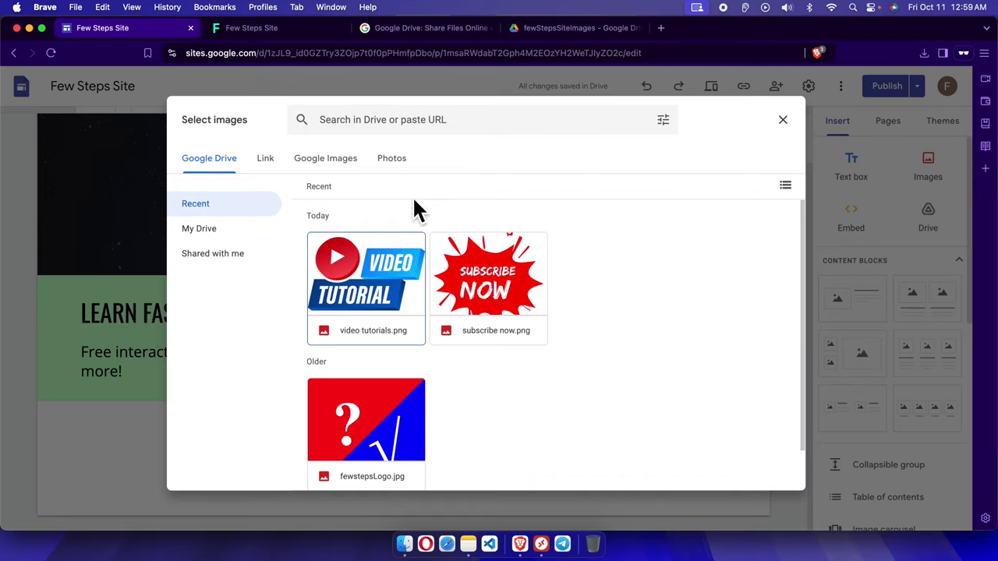
# Browse the Google Drive, Link, Google Images and Photos sources in Select images
pyautogui.click(223, 168)
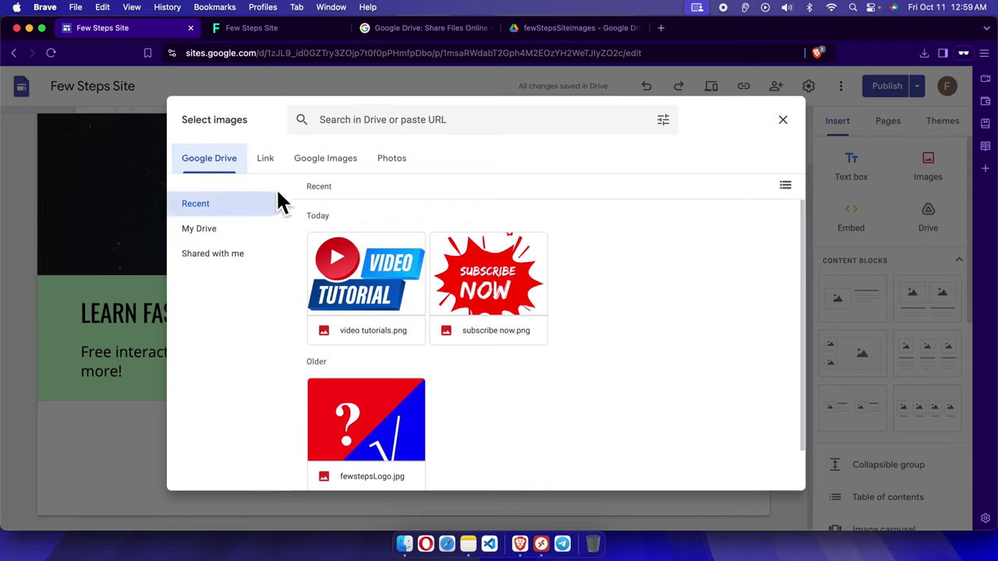
pyautogui.click(267, 164)
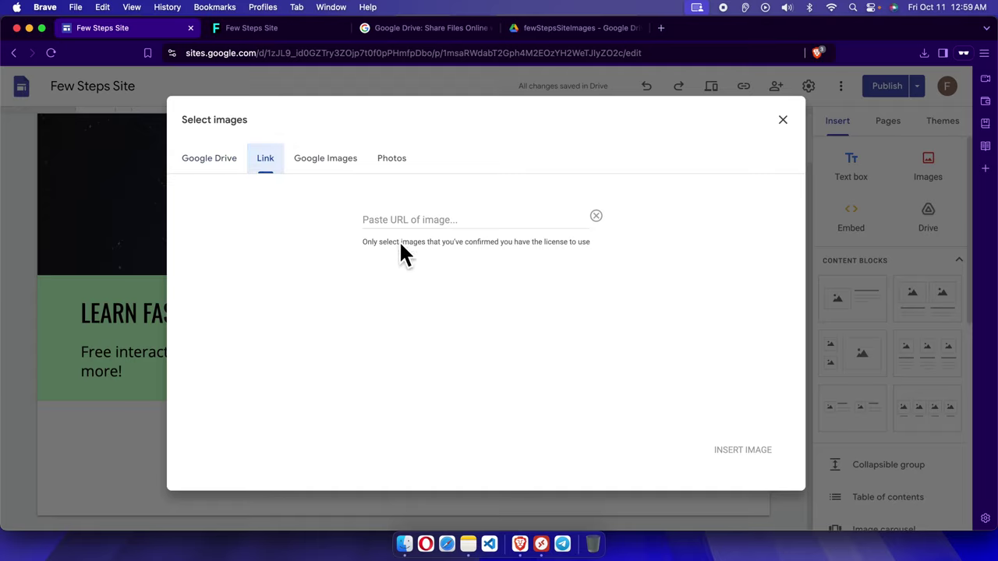
pyautogui.click(329, 173)
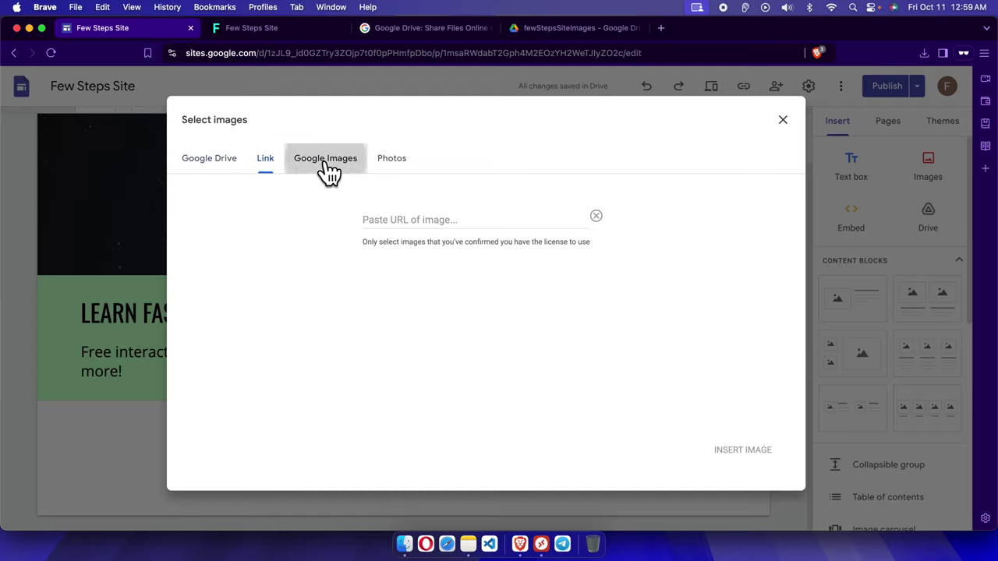
pyautogui.click(392, 160)
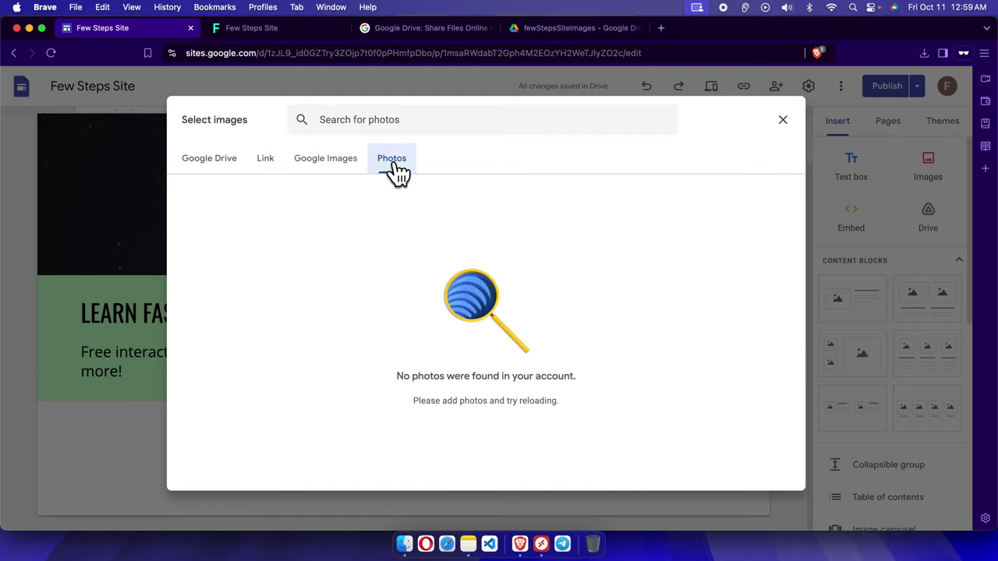
pyautogui.click(222, 168)
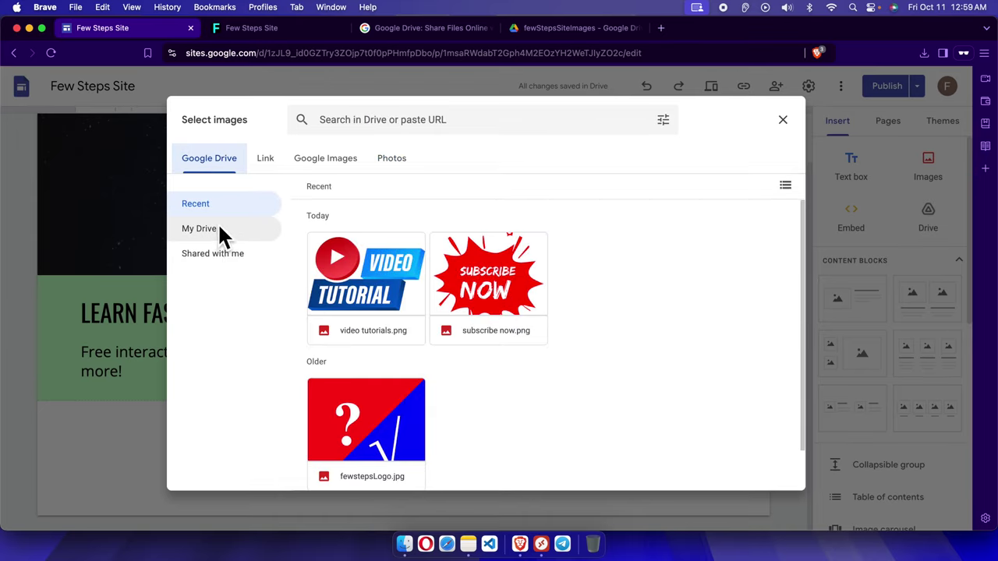
# Look through My Drive and Shared with me, then close the picker without inserting
pyautogui.click(221, 232)
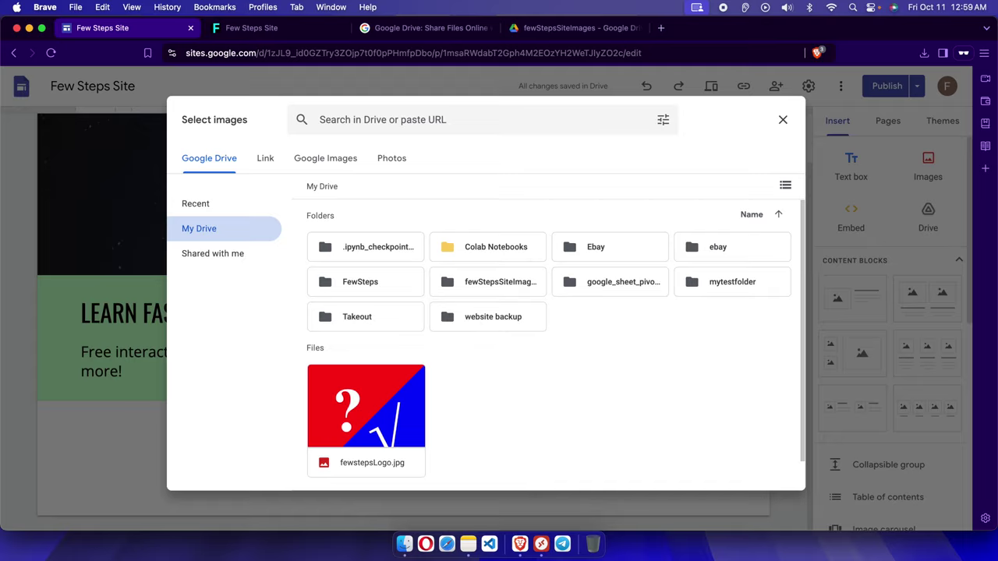
pyautogui.click(216, 256)
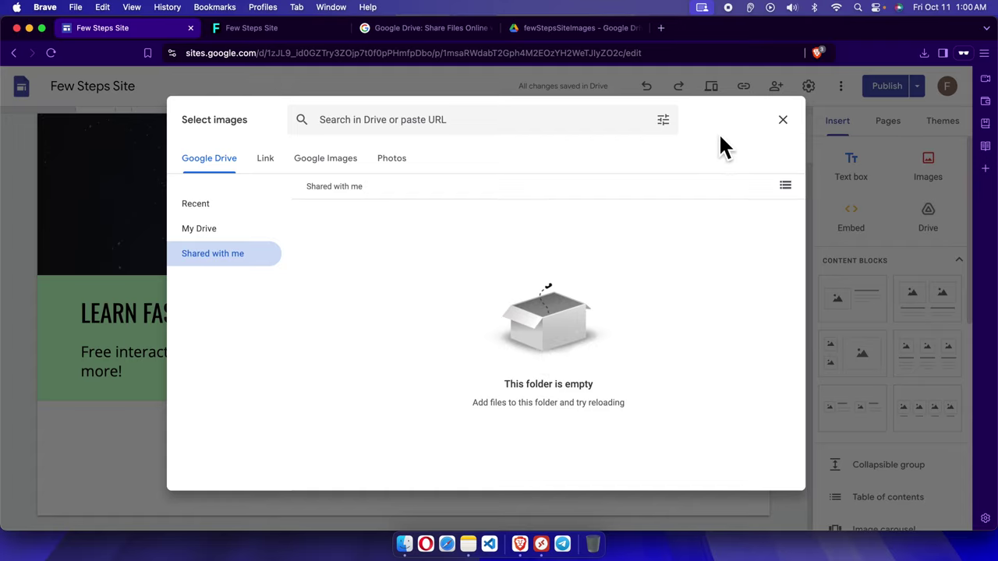
pyautogui.click(782, 121)
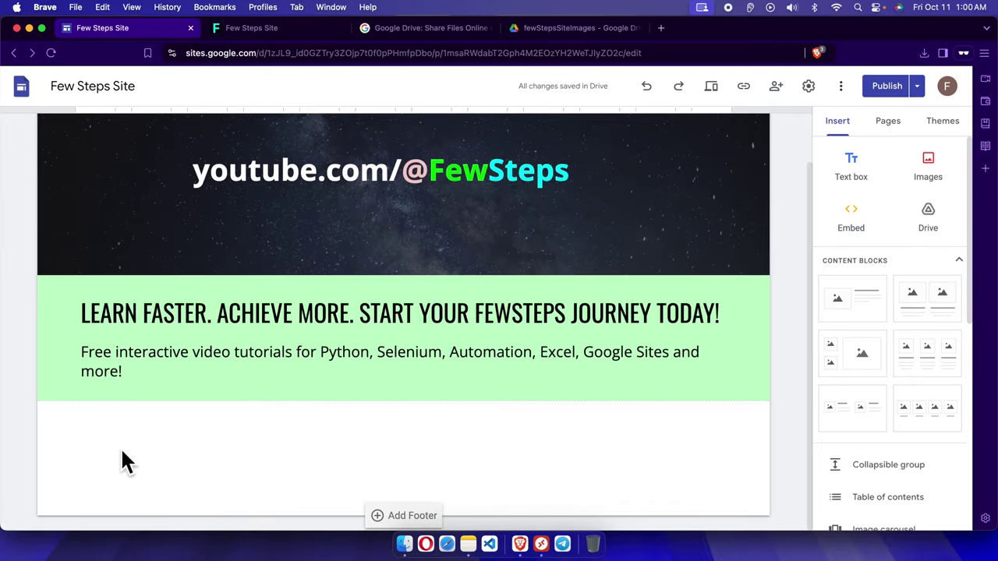
# Upload 2.png from the Untitled design folder as the Video Tutorial image below the banner
pyautogui.click(933, 170)
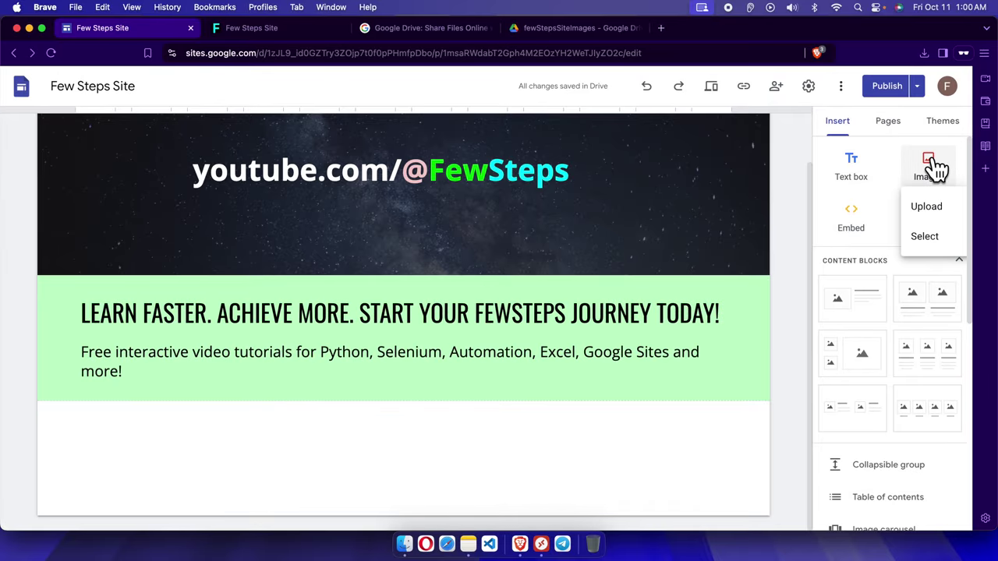
pyautogui.click(936, 210)
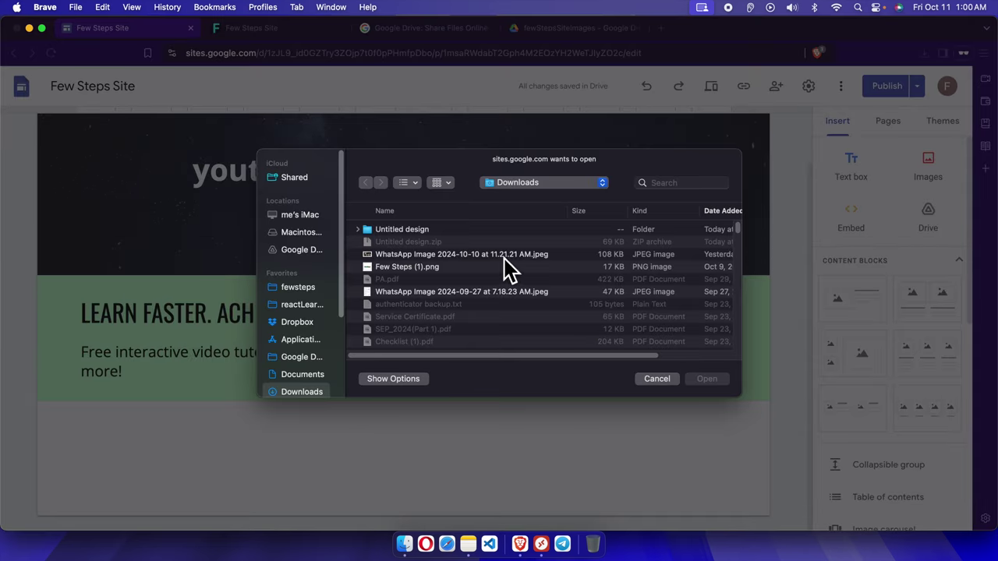
pyautogui.click(364, 233)
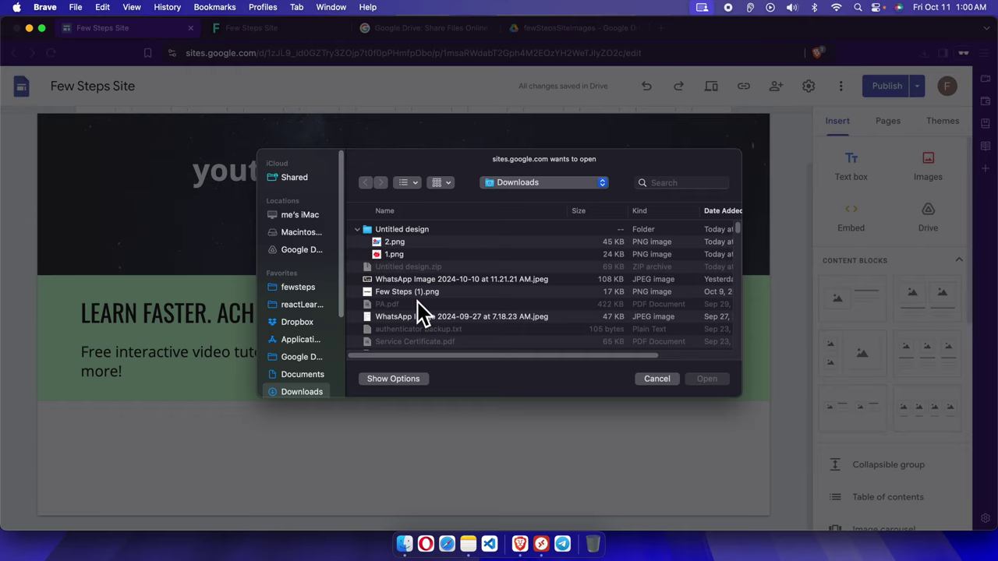
pyautogui.click(394, 245)
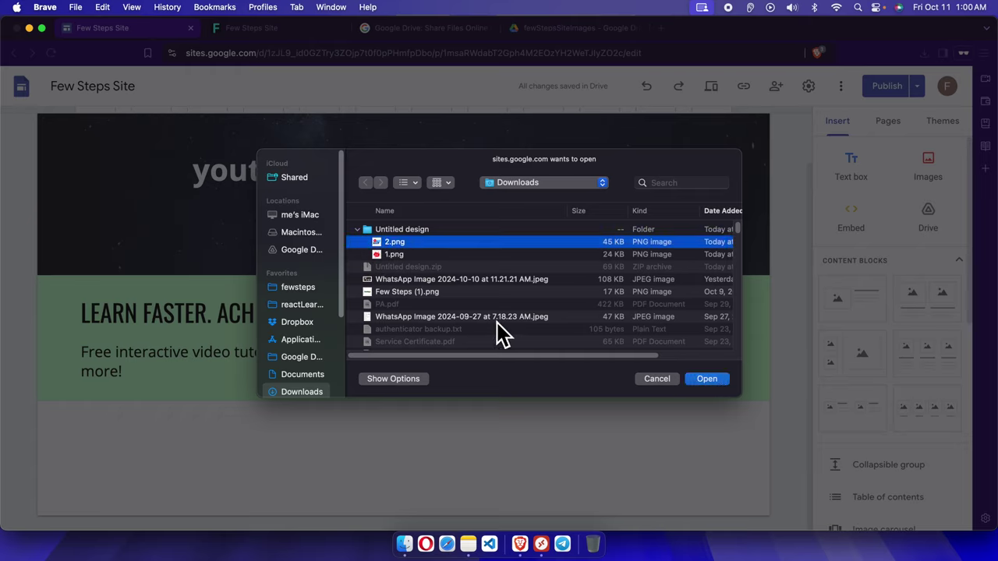
pyautogui.click(708, 380)
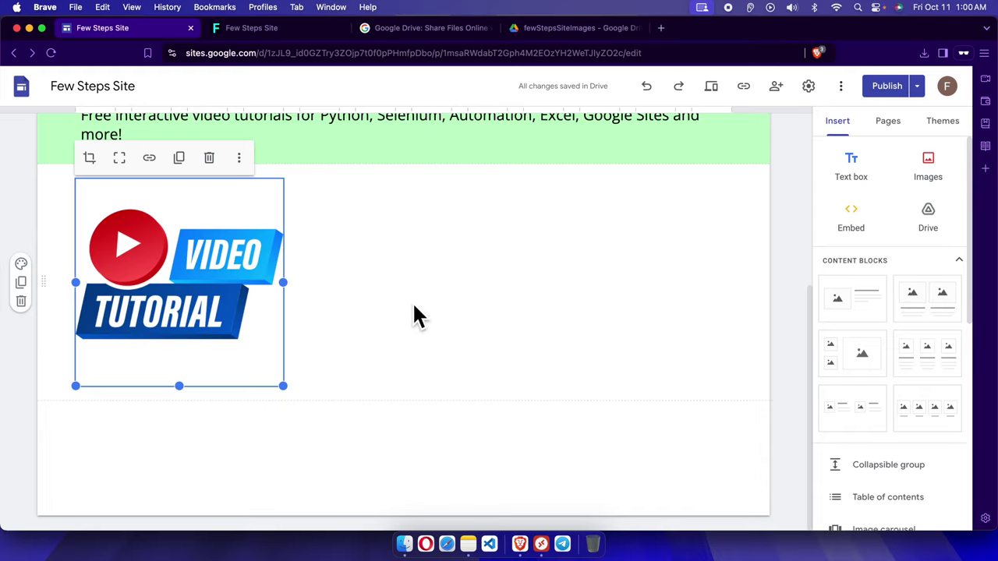
# Deselect the new image and open the Select images picker for existing Drive images
pyautogui.click(499, 324)
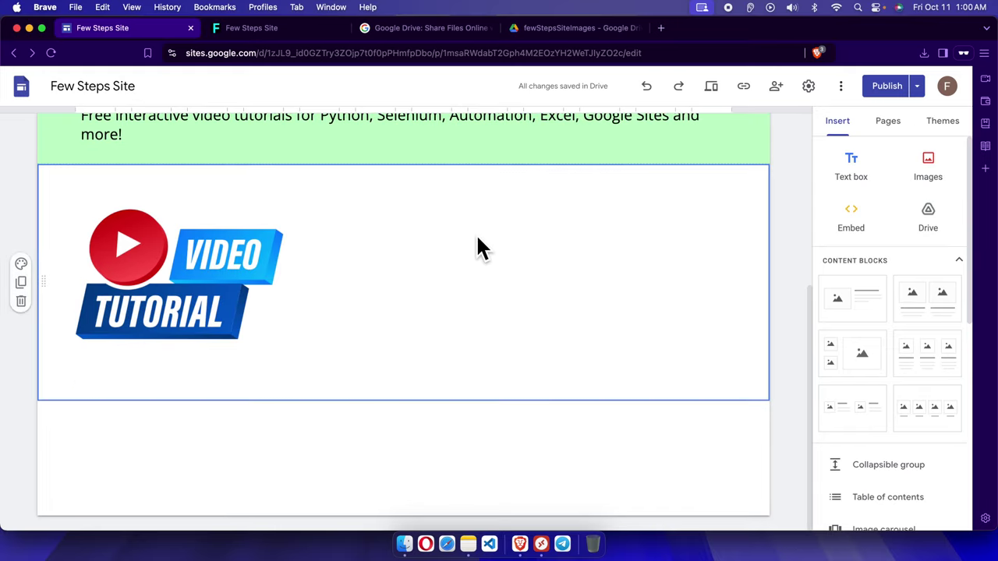
pyautogui.click(943, 173)
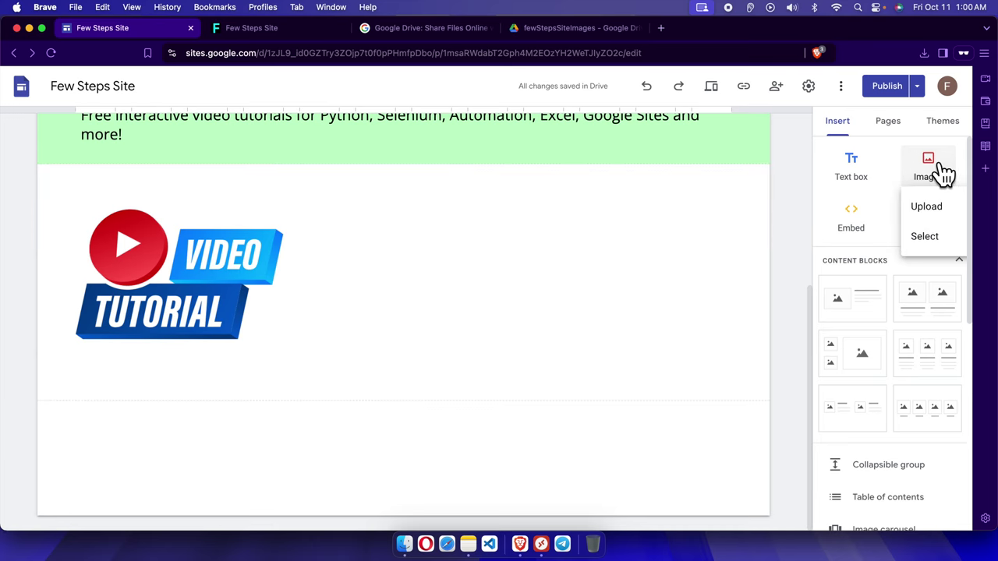
pyautogui.click(935, 246)
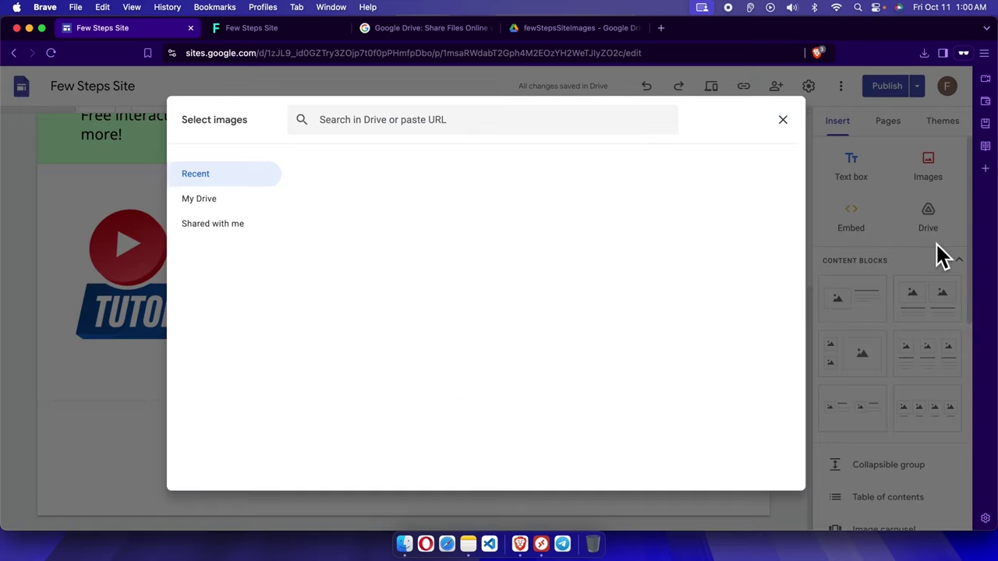
# Insert subscribe now.png and video tutorials.png from My Drive > fewStepsSiteImages side by side
pyautogui.click(505, 290)
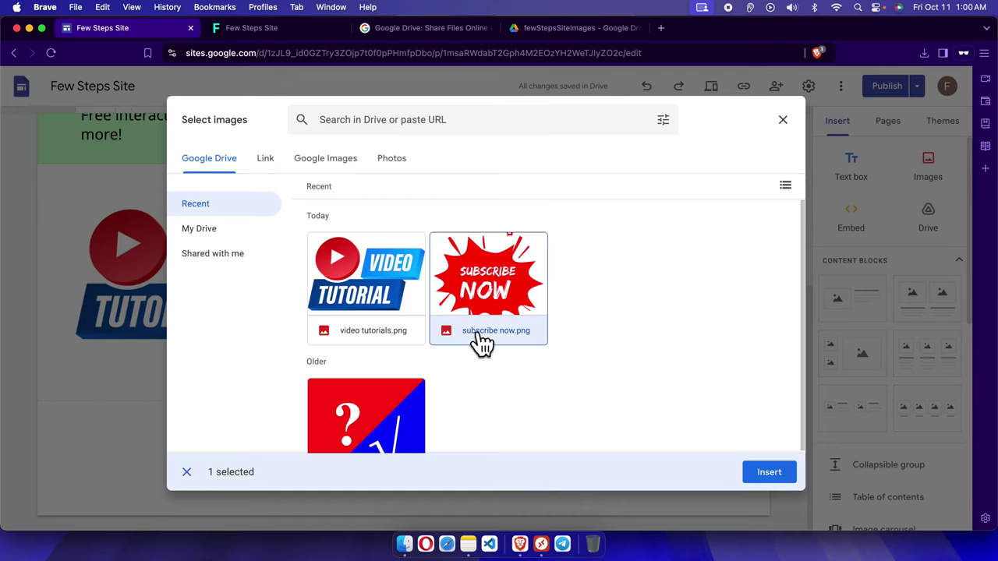
pyautogui.click(196, 229)
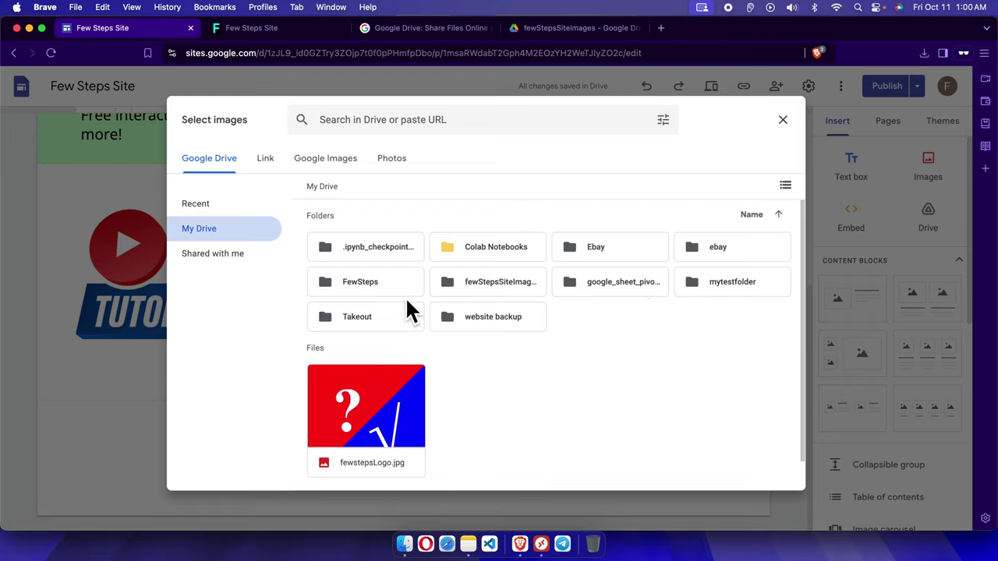
pyautogui.click(494, 293)
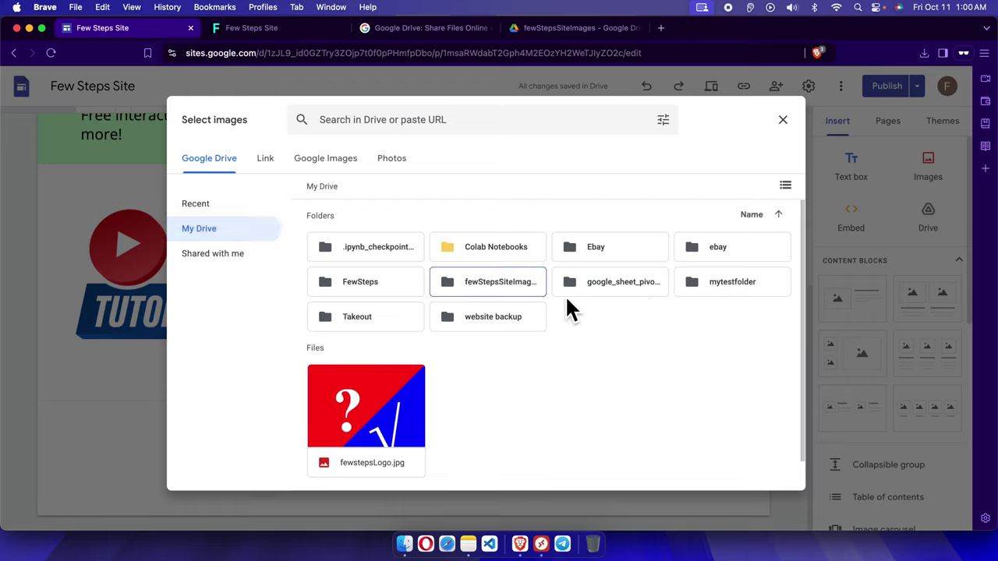
pyautogui.doubleClick(488, 285)
pyautogui.click(502, 287)
pyautogui.click(374, 285)
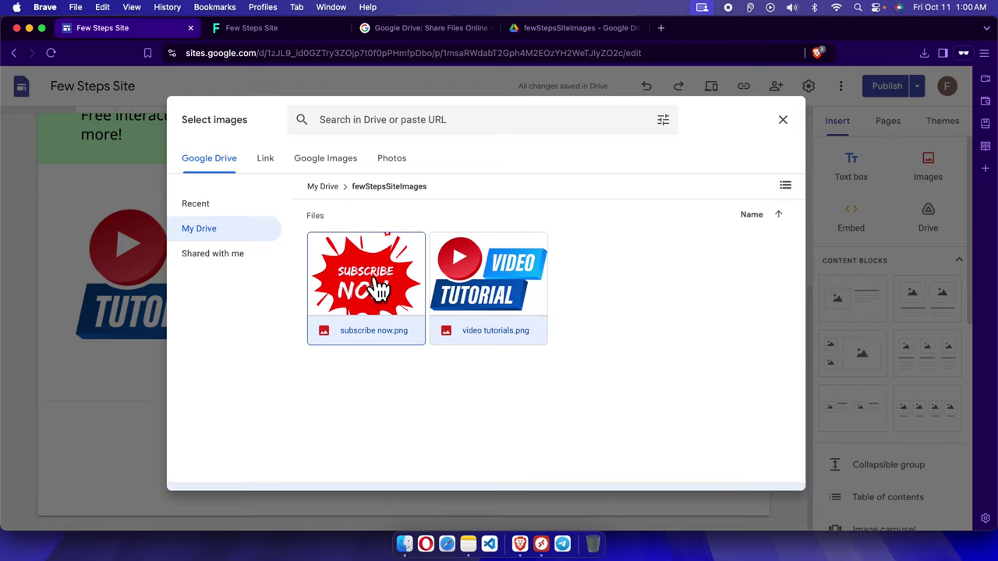
pyautogui.click(768, 474)
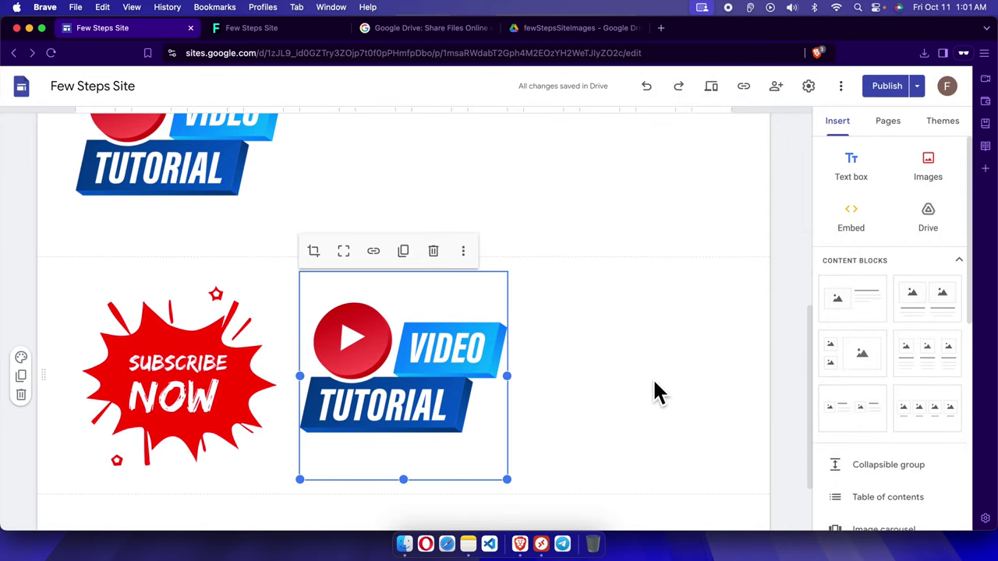
pyautogui.click(653, 392)
pyautogui.scroll(2, 318, 327)
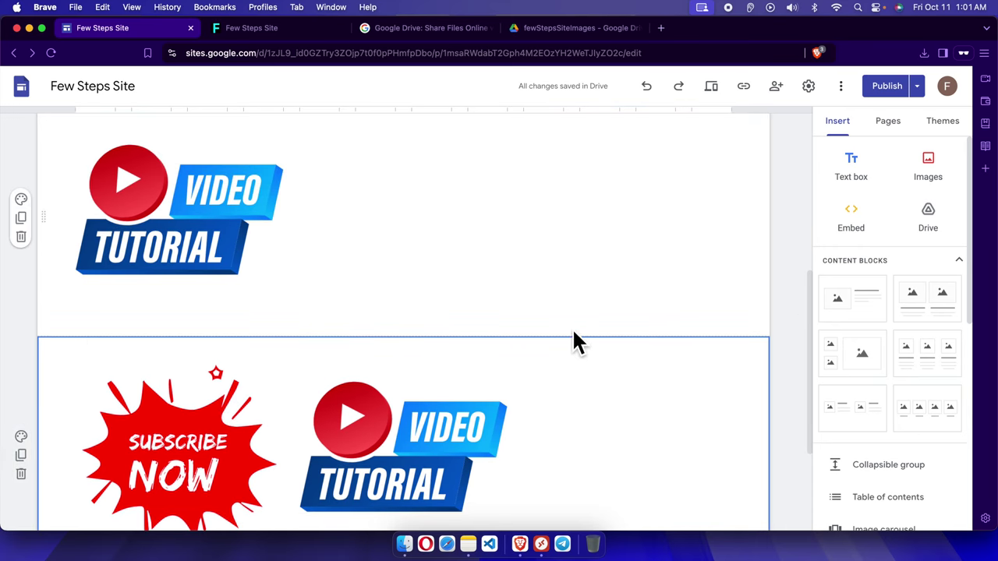
pyautogui.scroll(-2, 530, 312)
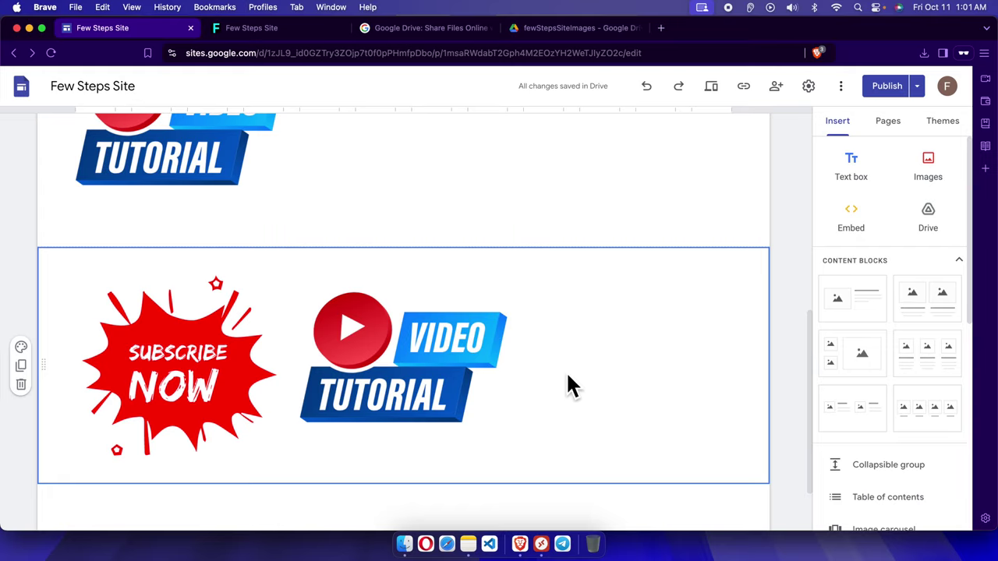
# Publish Few Steps Site with the new images and expand the Publish dropdown options
pyautogui.click(887, 88)
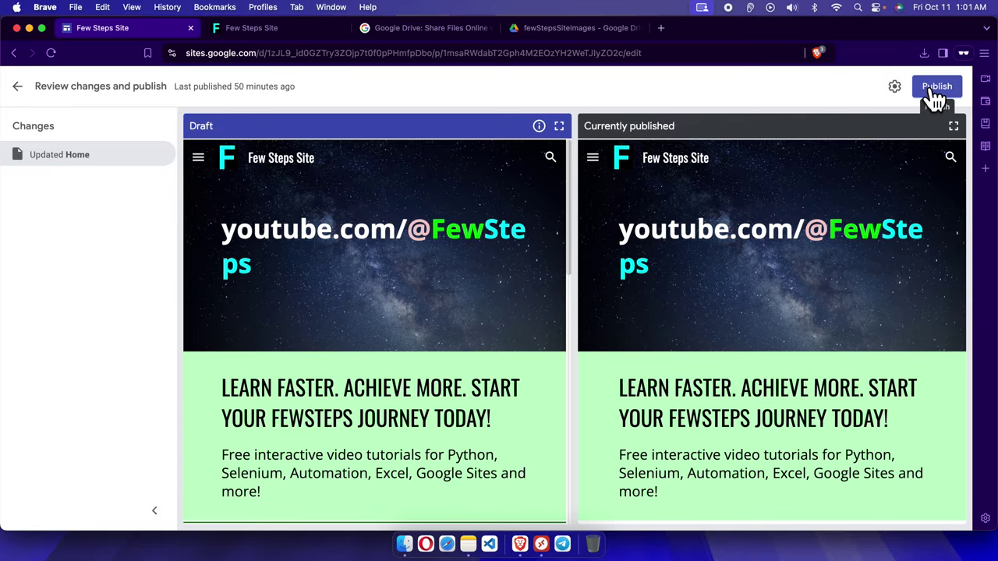
pyautogui.click(936, 87)
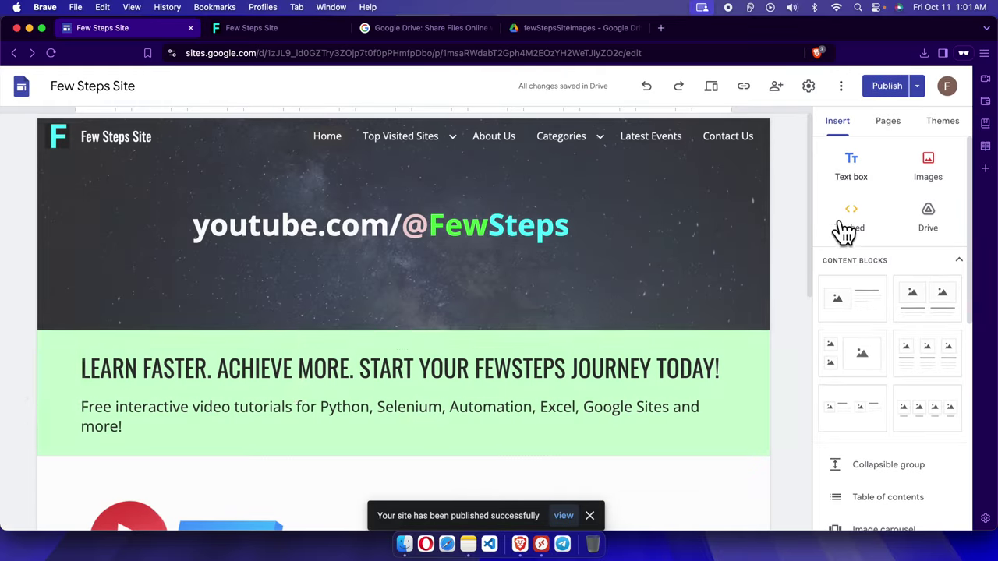
pyautogui.scroll(-4, 421, 417)
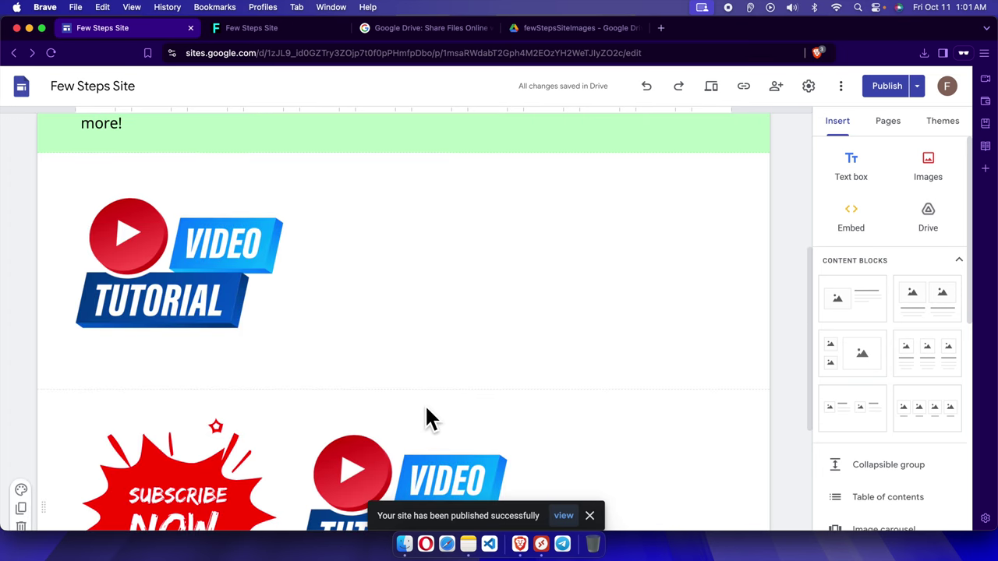
pyautogui.scroll(-3, 428, 416)
pyautogui.scroll(3, 385, 156)
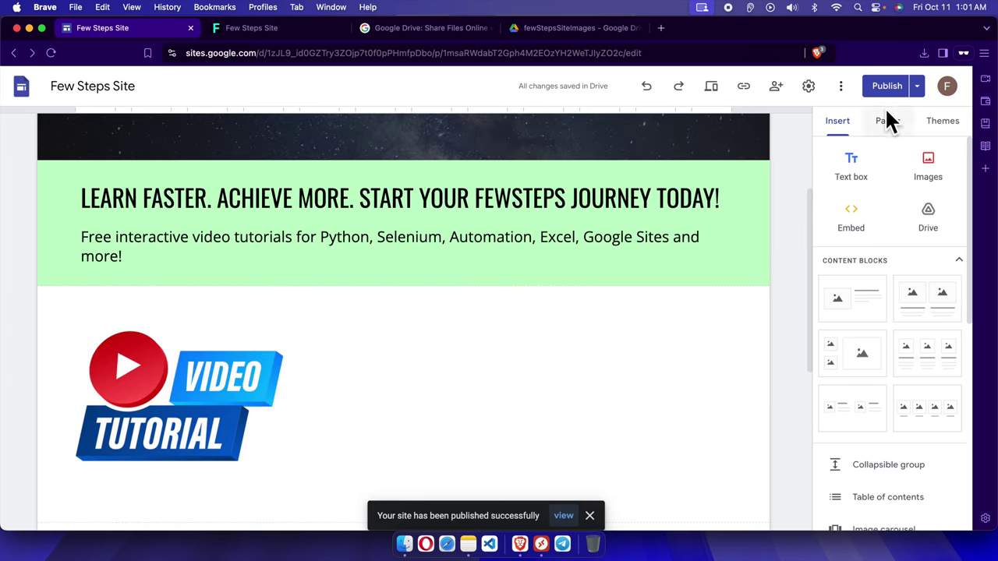
pyautogui.click(920, 88)
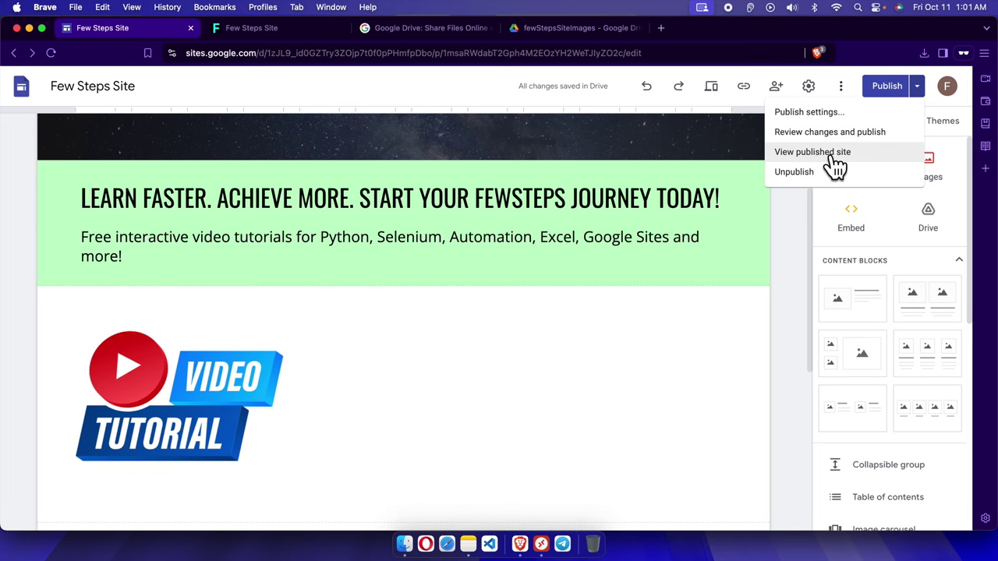
# View the published site in a new tab and check the Video Tutorial and Subscribe Now images
pyautogui.click(854, 155)
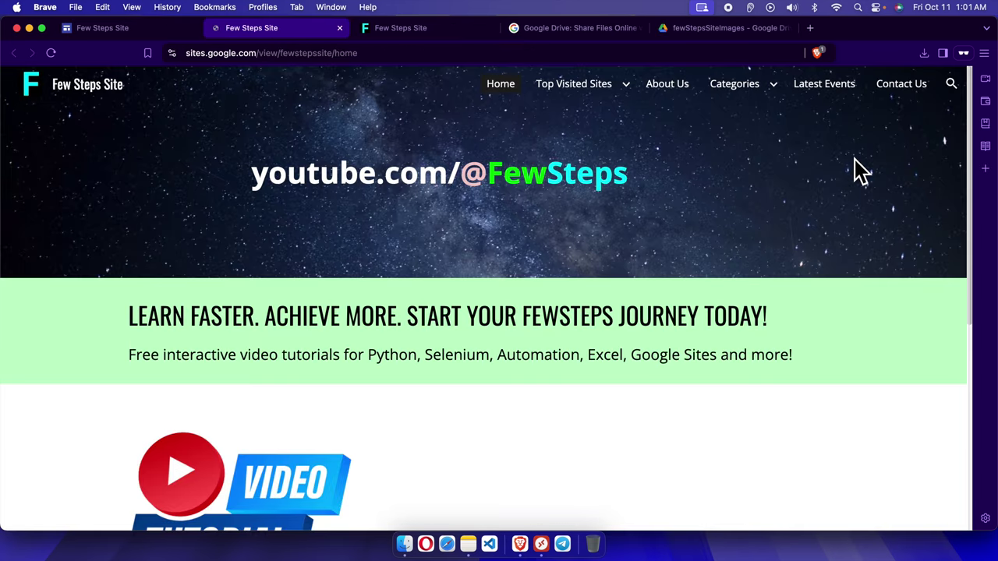
pyautogui.scroll(-10, 378, 311)
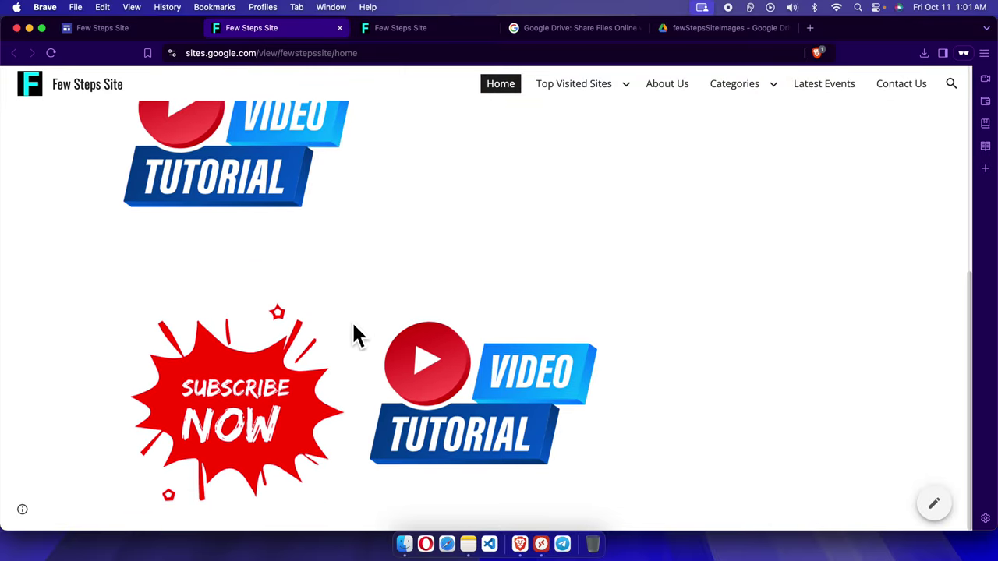
pyautogui.scroll(10, 467, 351)
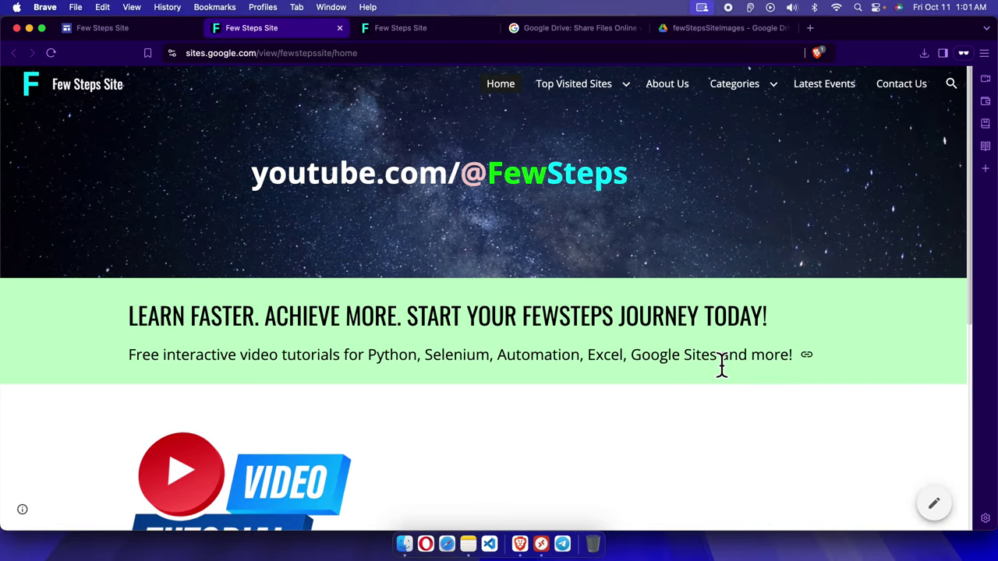